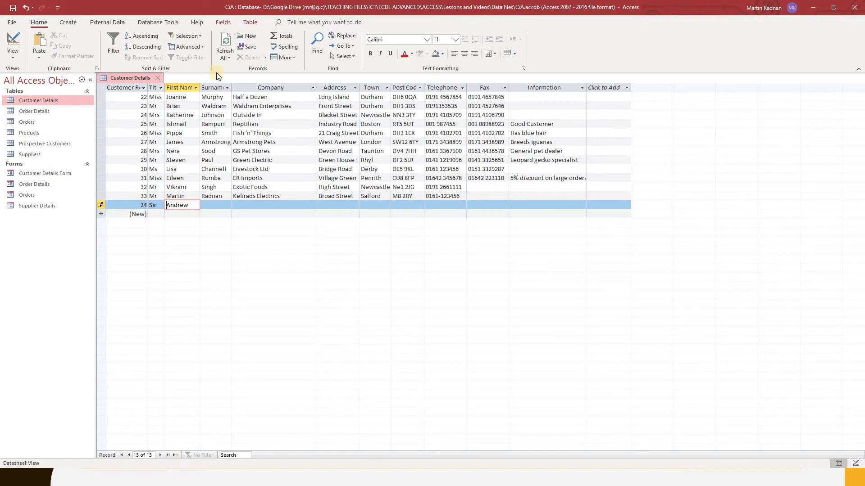
Open Customer Details in Design view and go to the Telephone field's Input Mask property.
left_click(13, 52)
left_click(45, 100)
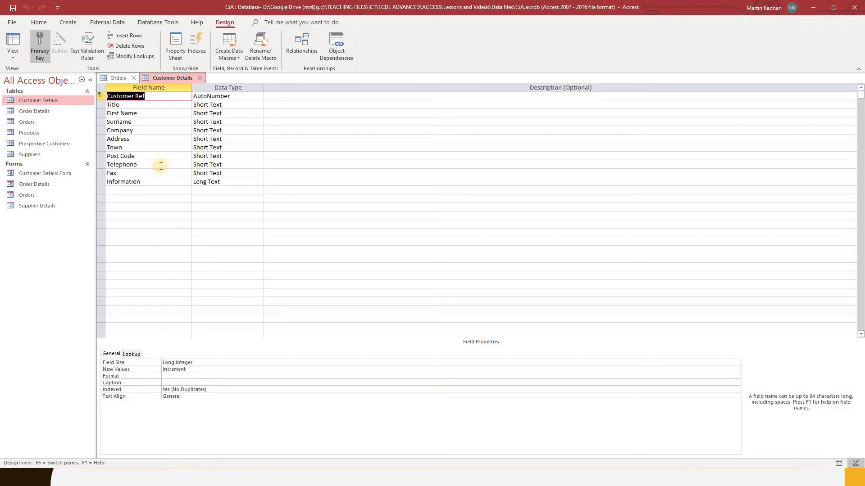
left_click(160, 166)
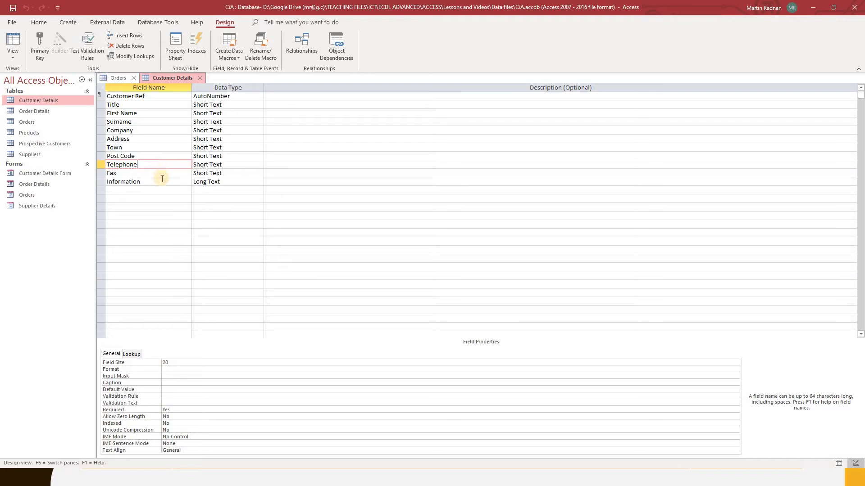
left_click(167, 376)
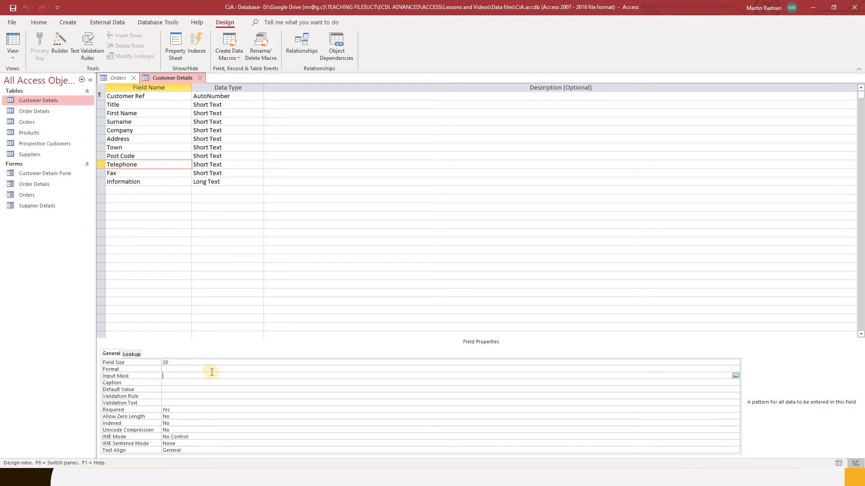
Run the Input Mask Wizard to apply the Phone Number mask, storing data with the mask symbols.
left_click(735, 376)
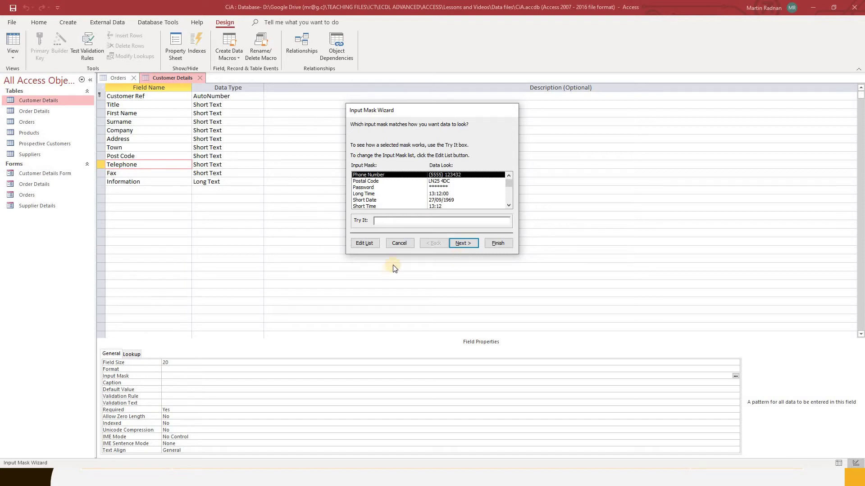
left_click(468, 246)
left_click(468, 246)
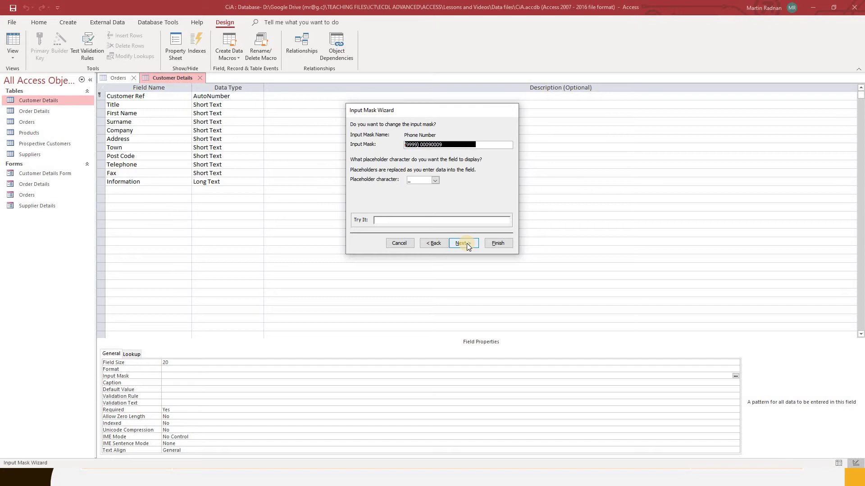
left_click(467, 246)
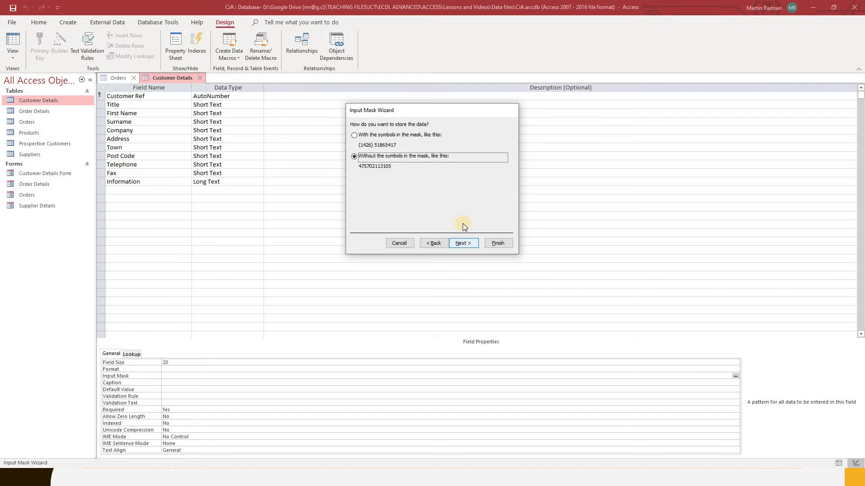
left_click(353, 136)
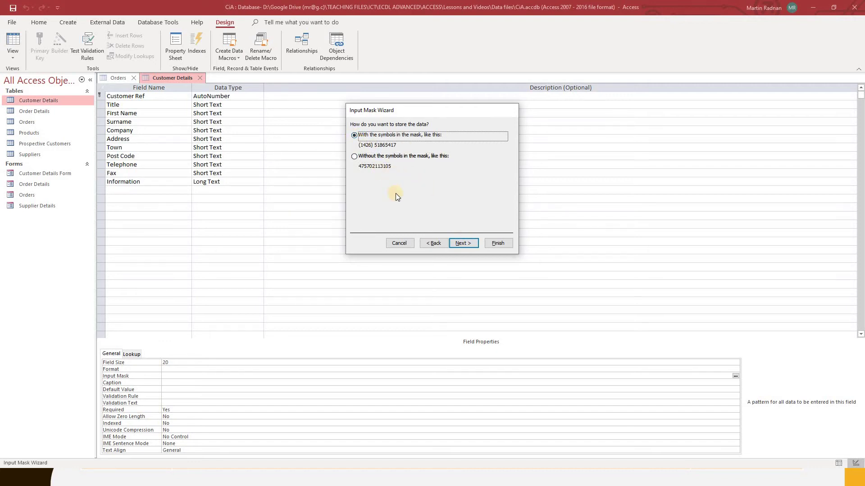
left_click(463, 244)
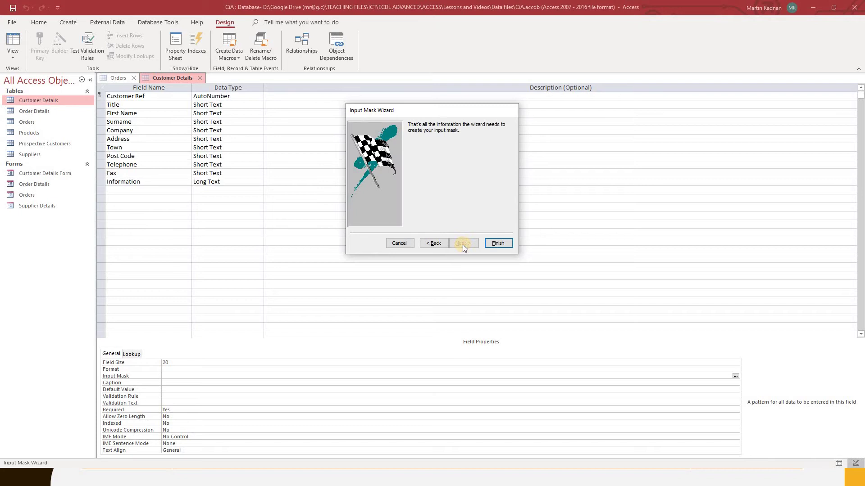
left_click(497, 243)
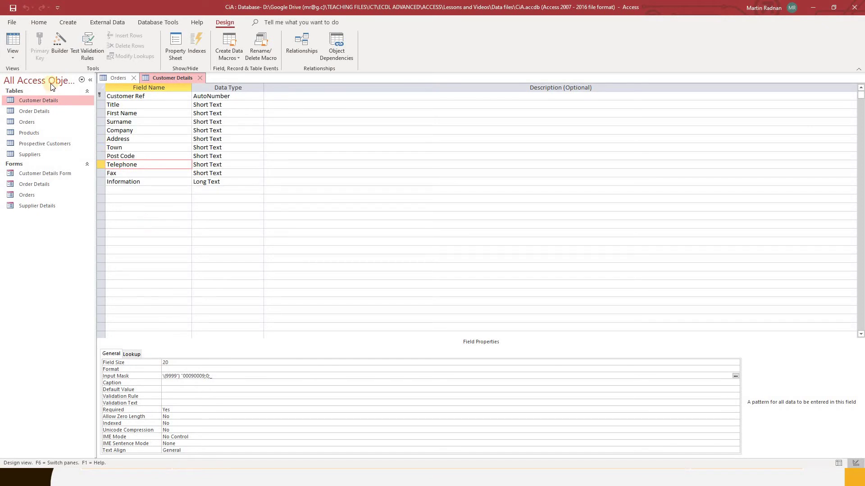
Switch the Customer Details table back to Datasheet view.
left_click(20, 55)
left_click(29, 77)
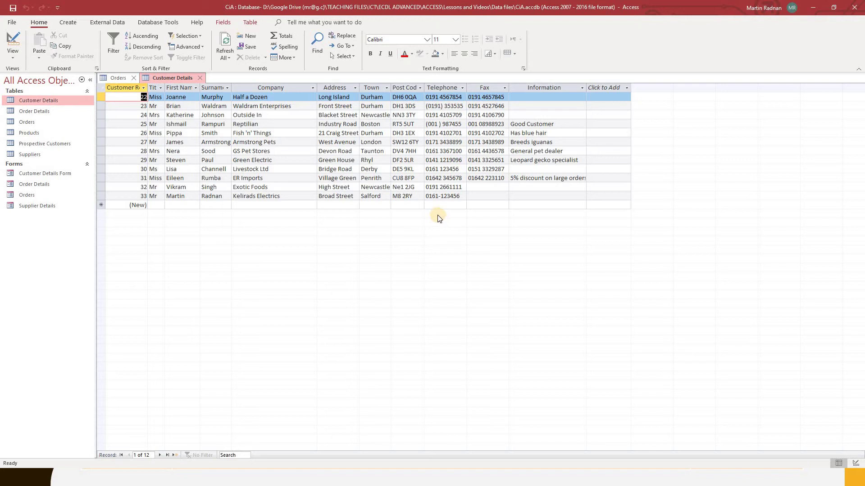
Start new record 35 with title M and the customer's first name and surname.
left_click(155, 206)
type("Mrs")
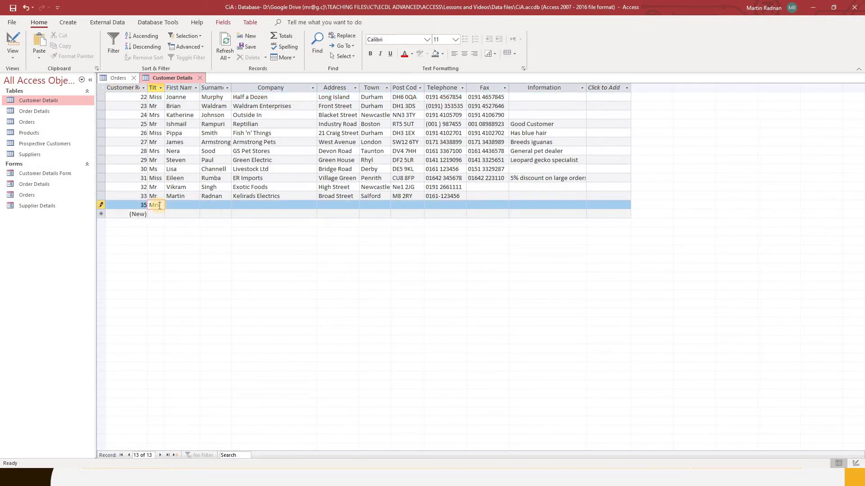
key("Tab")
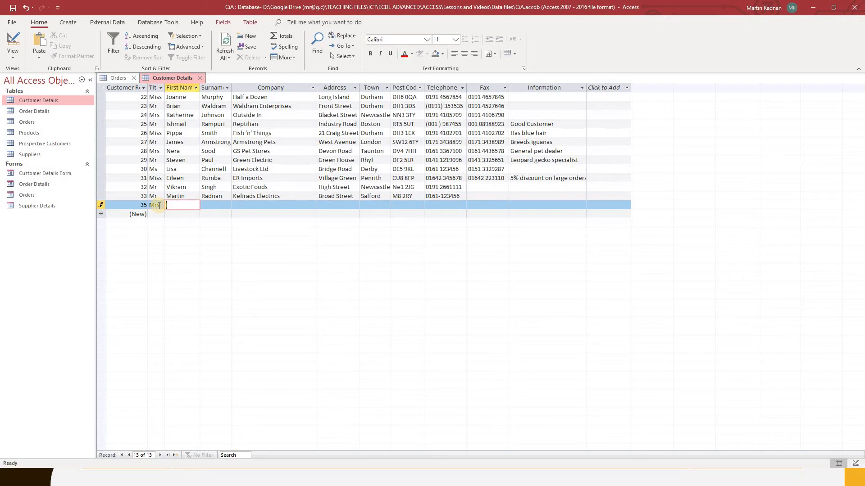
key("Tab")
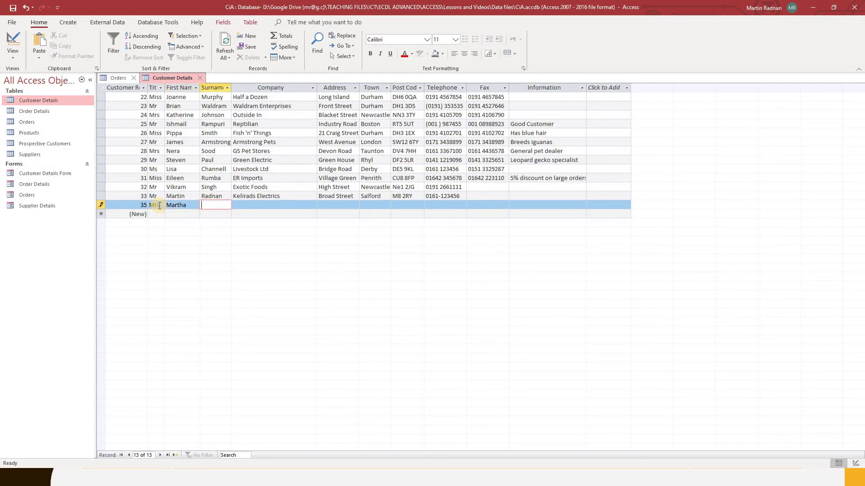
Enter company ABC Inc, the street, town and post code, leaving Telephone and Fax blank.
key("Tab")
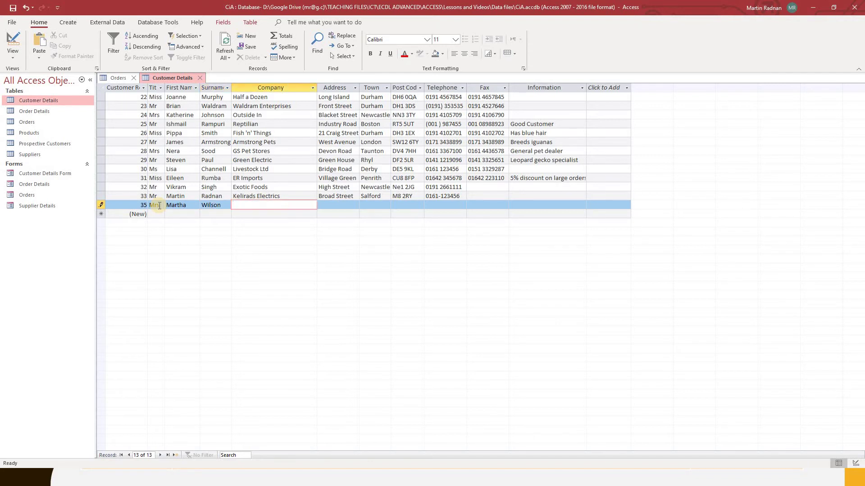
type("ABC Inc")
key("Tab")
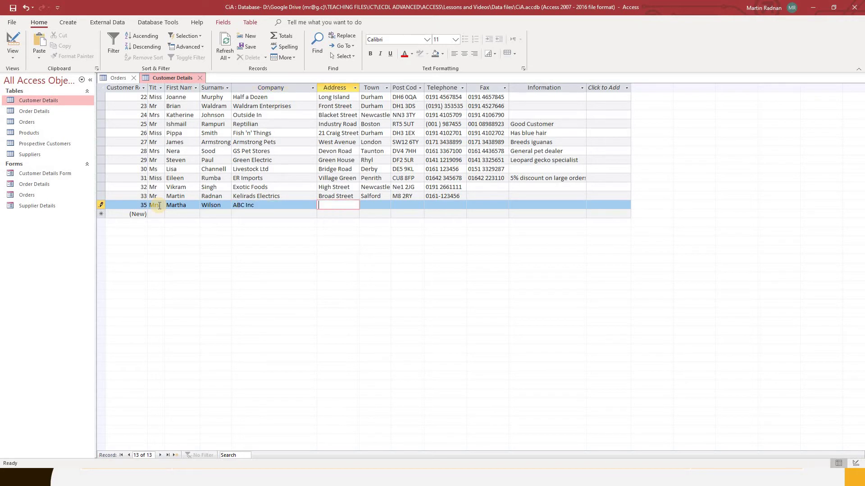
type("Chow Road")
key("Tab")
type("Wigan")
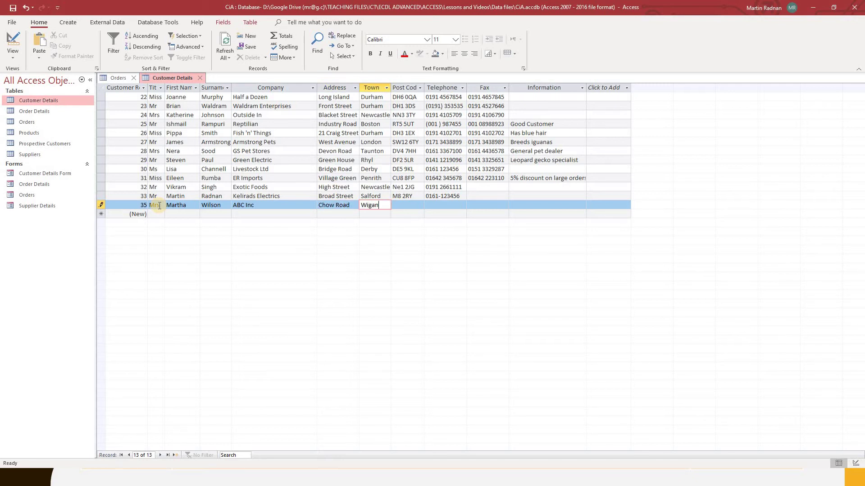
key("Tab")
type("WN12 4")
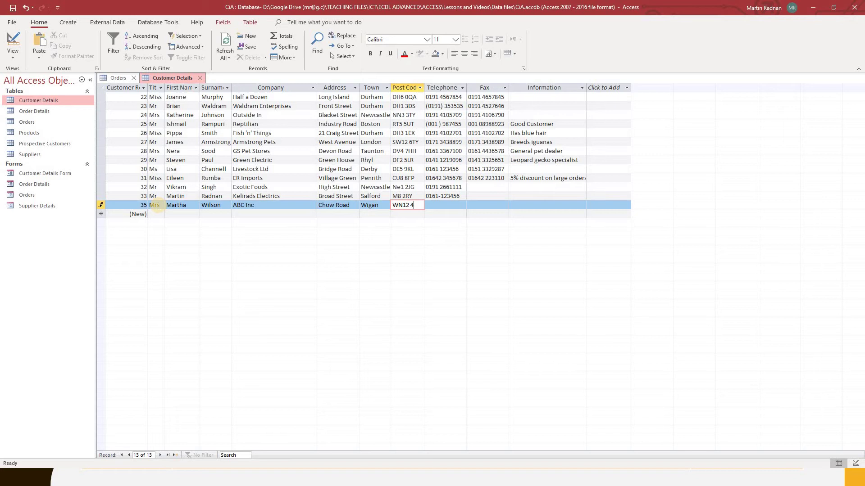
type("WS")
key("Tab")
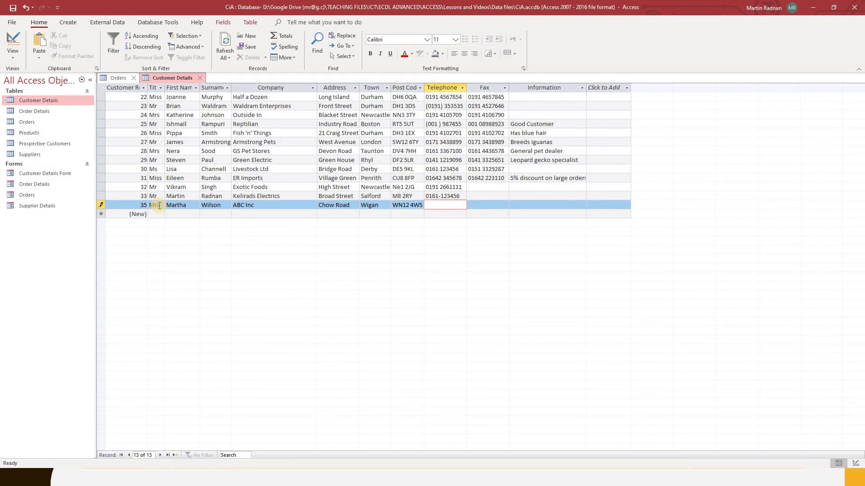
key("Tab")
key("Tab")
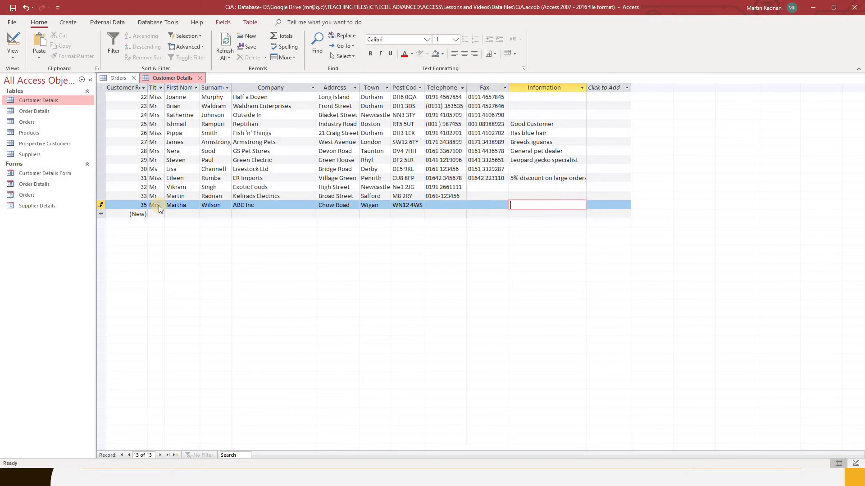
key("Tab")
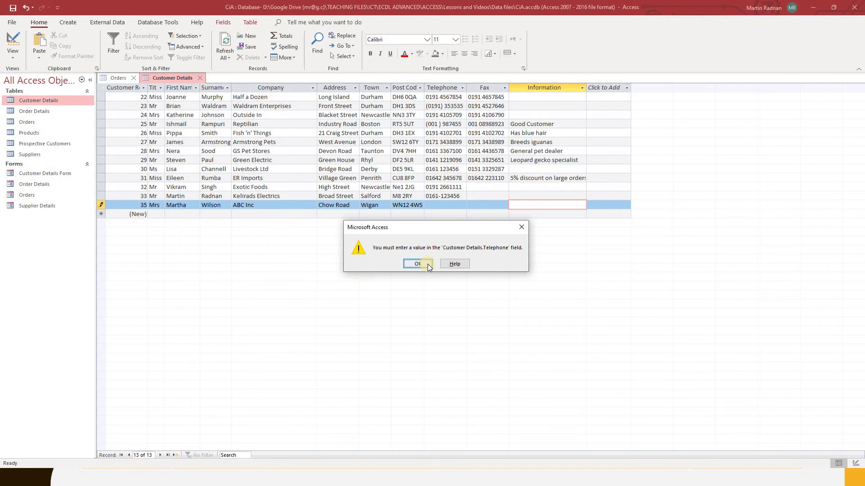
Try entering an incomplete area code 123 in record 35's Telephone, then dismiss the mask error.
left_click(522, 227)
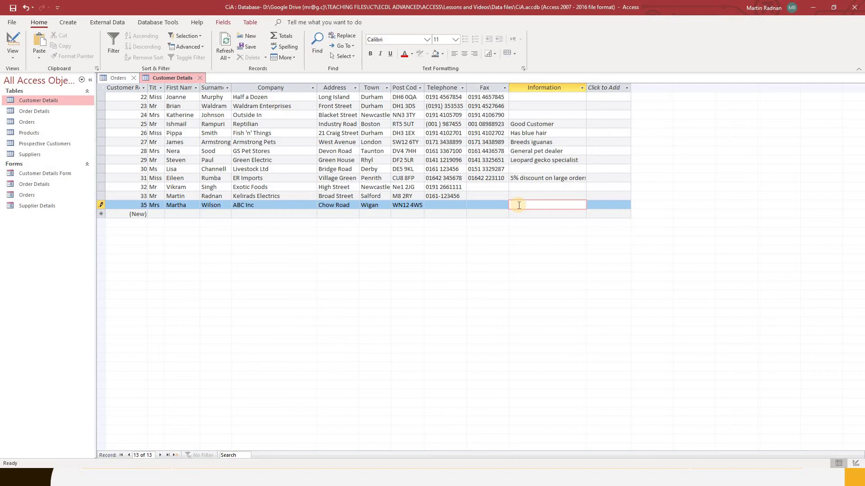
left_click(441, 205)
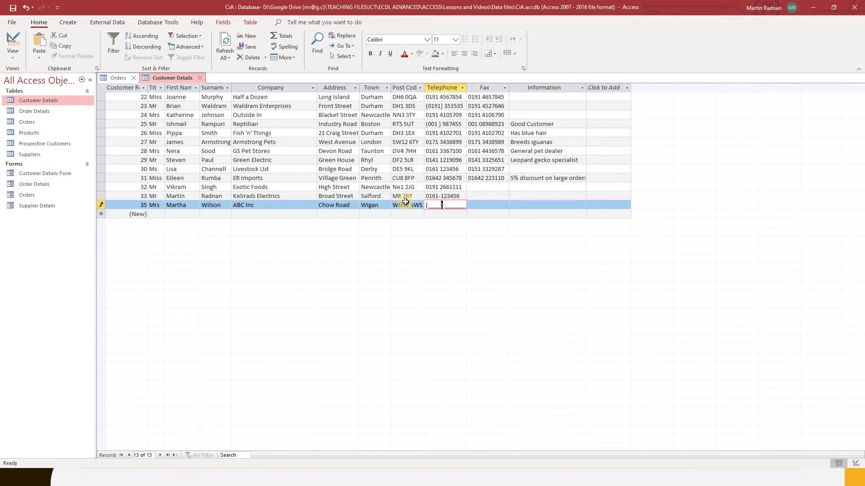
left_click(442, 204)
left_click(434, 207)
type("123_) ________")
key("Return")
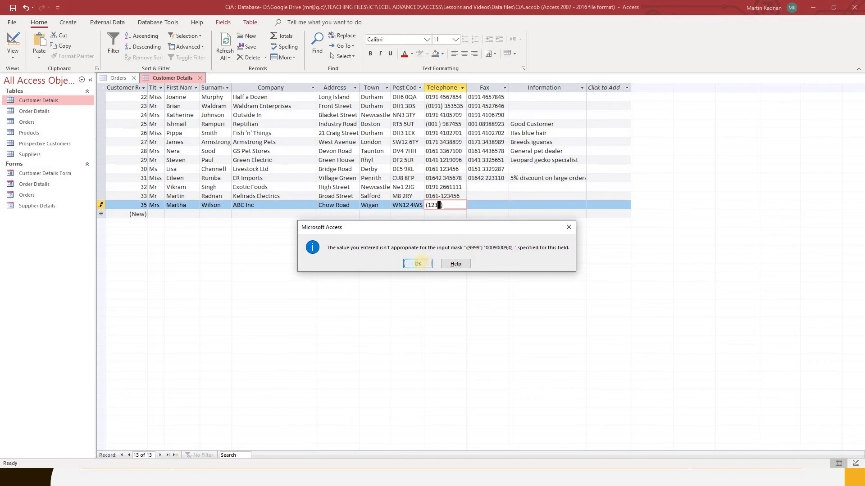
left_click(418, 264)
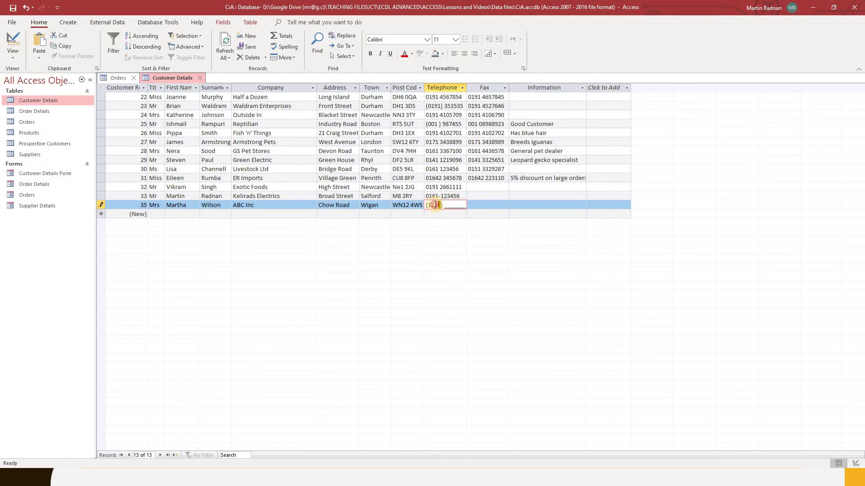
Delete the incomplete area code and enter the seven-digit phone number, leaving the area code blank.
left_click(428, 206)
left_click_drag(434, 205, 437, 205)
key("BackSpace")
left_click(447, 205)
type("1234567")
key("Tab")
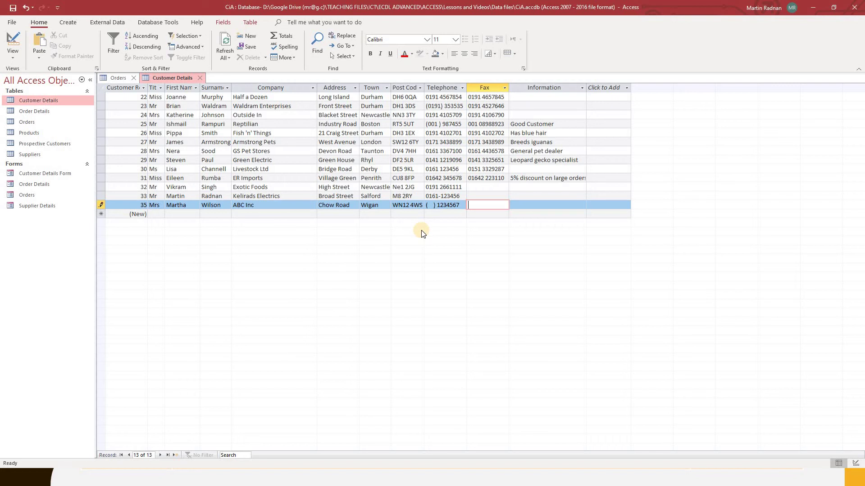
In Design view, change the Telephone mask's area code from 999 to 000 and save.
left_click(12, 53)
left_click(50, 100)
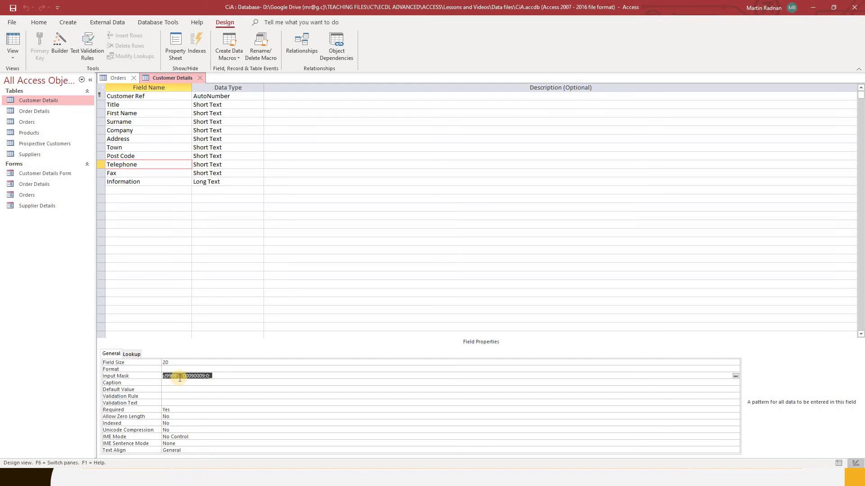
left_click(178, 377)
key("BackSpace")
key("BackSpace")
key("BackSpace")
type("000")
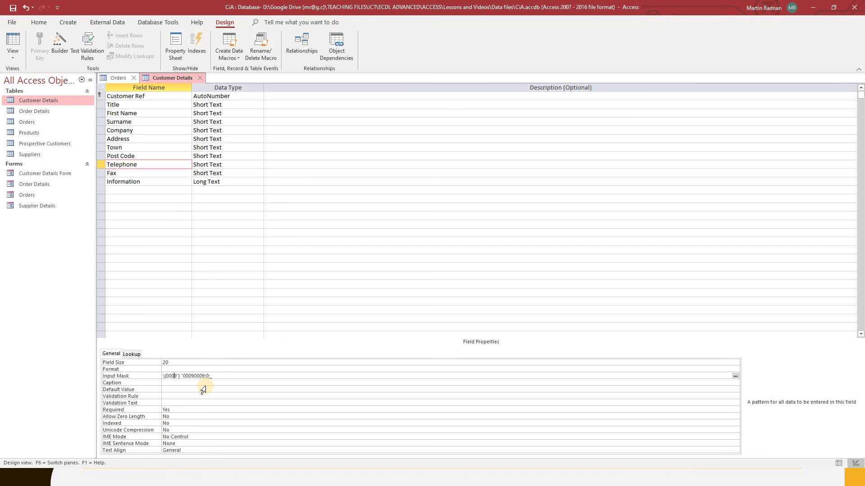
left_click(13, 23)
Save the table design and return to Datasheet view.
left_click(31, 125)
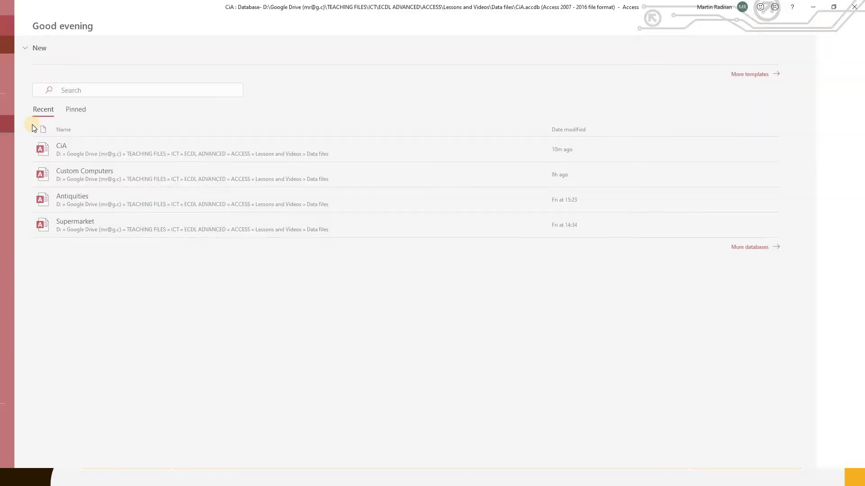
left_click(13, 53)
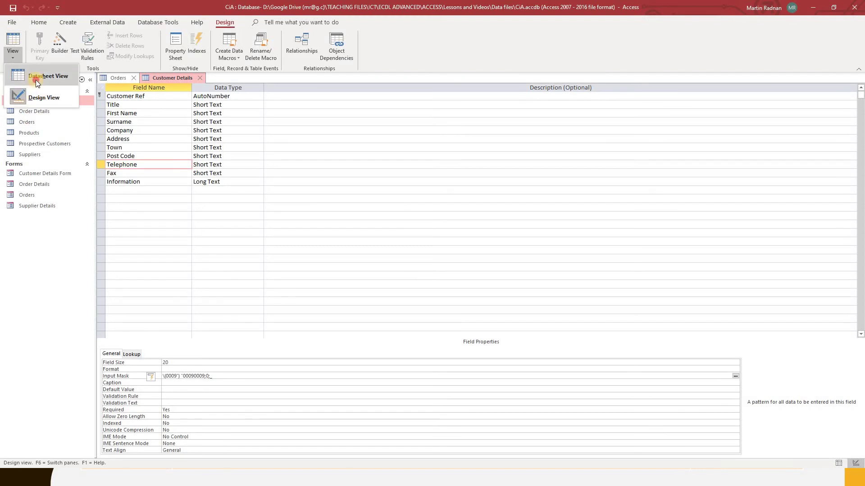
left_click(36, 80)
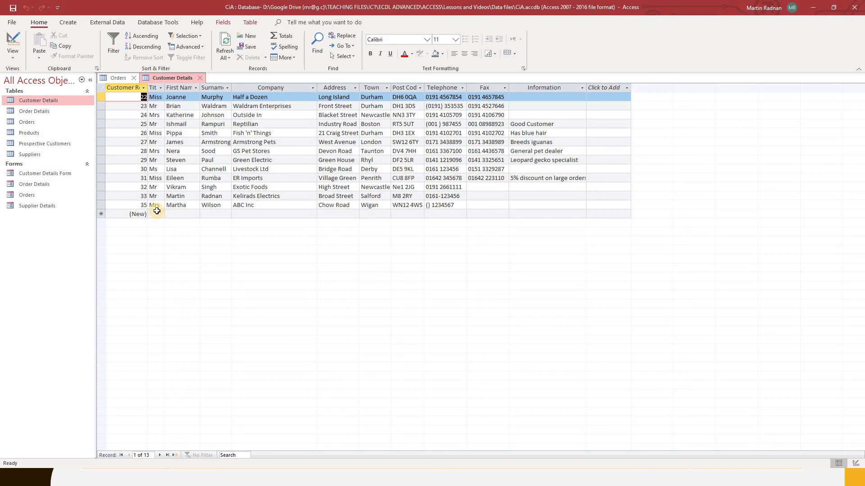
Start record 36 with title Mr, the customer's first name and surname, and company XYZ4U.
left_click(163, 215)
type("Mr")
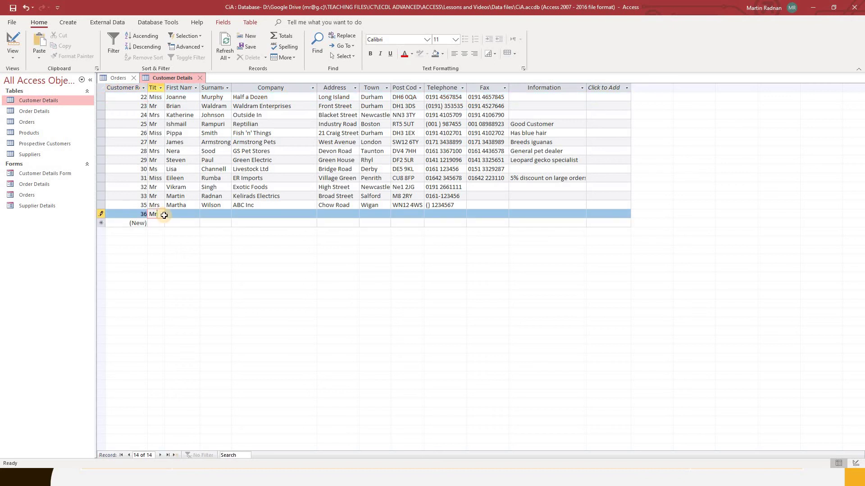
key("Tab")
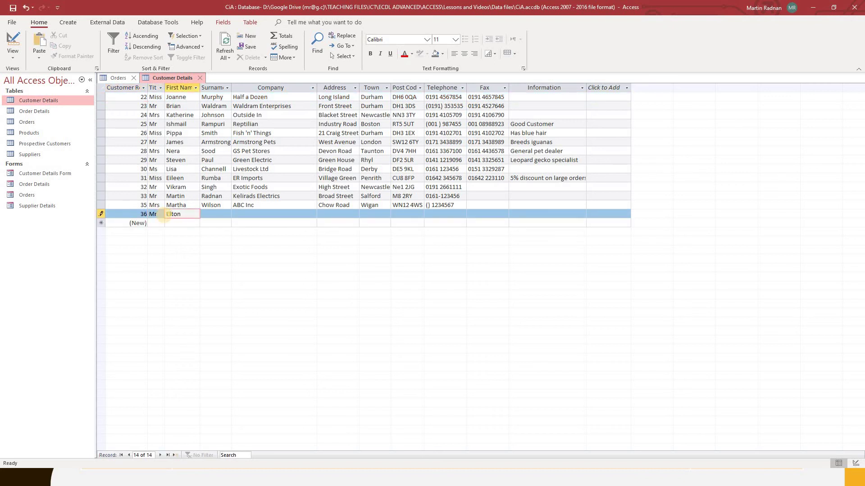
key("Tab")
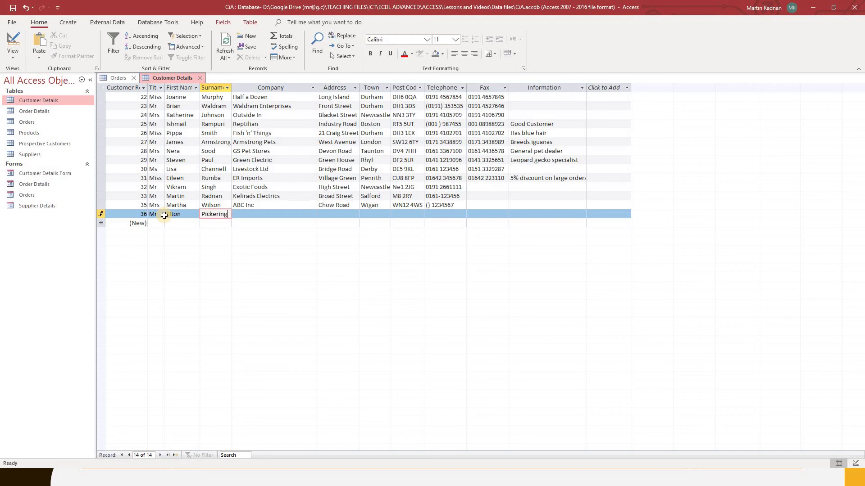
key("Tab")
type("X")
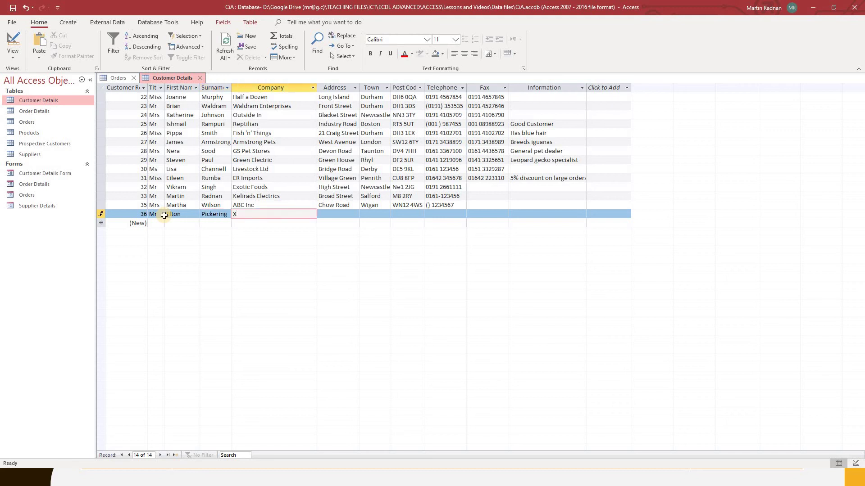
type("YZ4U")
Fill in record 36's street address, town and post code.
left_click(342, 213)
type("Wi")
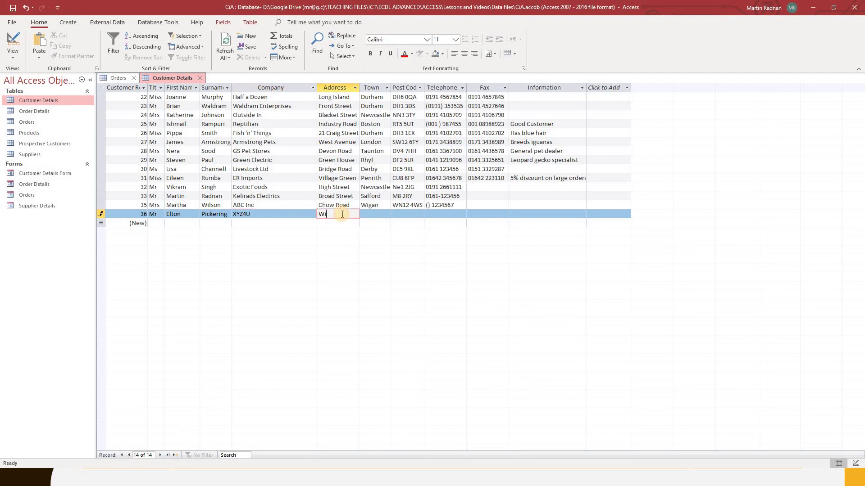
type("ndsor Road")
key("Tab")
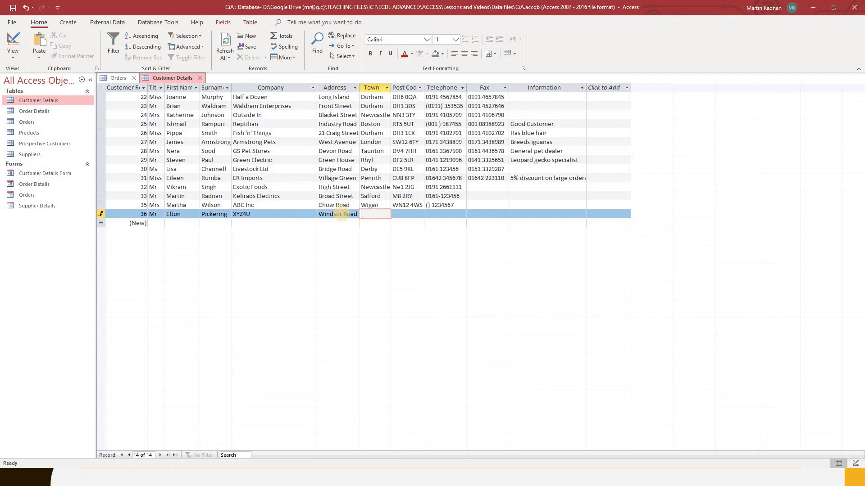
type("Manchester")
key("Tab")
type("M25 ")
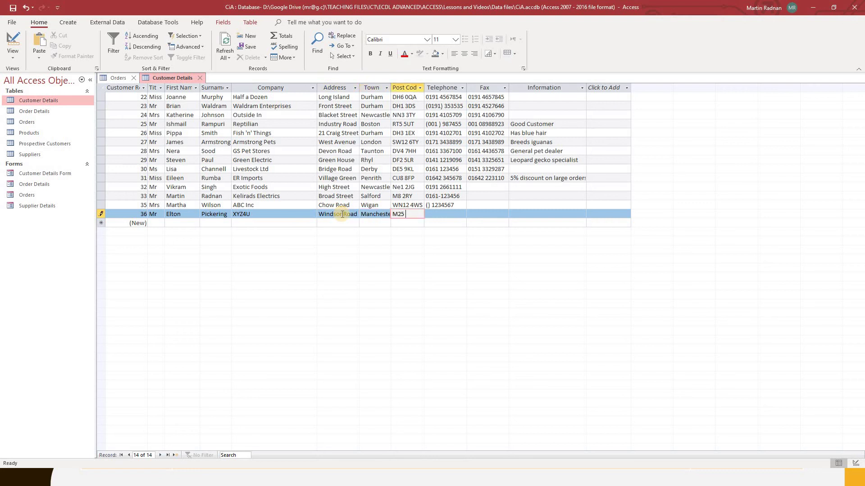
type("8UI")
Enter record 36's full 11-digit telephone number with area code, then return to Design view.
left_click(429, 213)
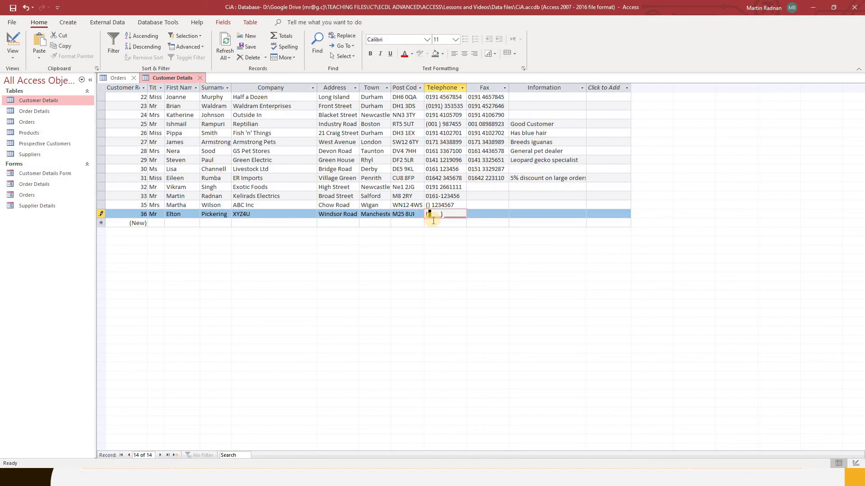
type("0123")
type("4567")
type("890")
key("Tab")
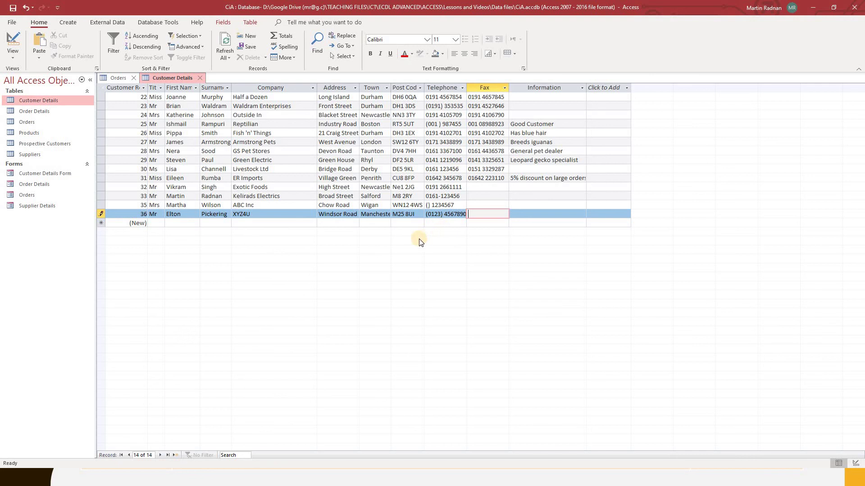
left_click(14, 59)
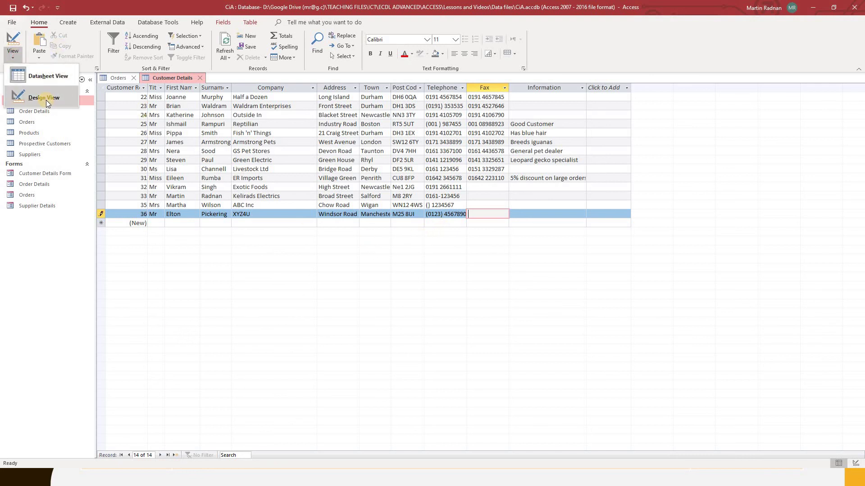
left_click(45, 99)
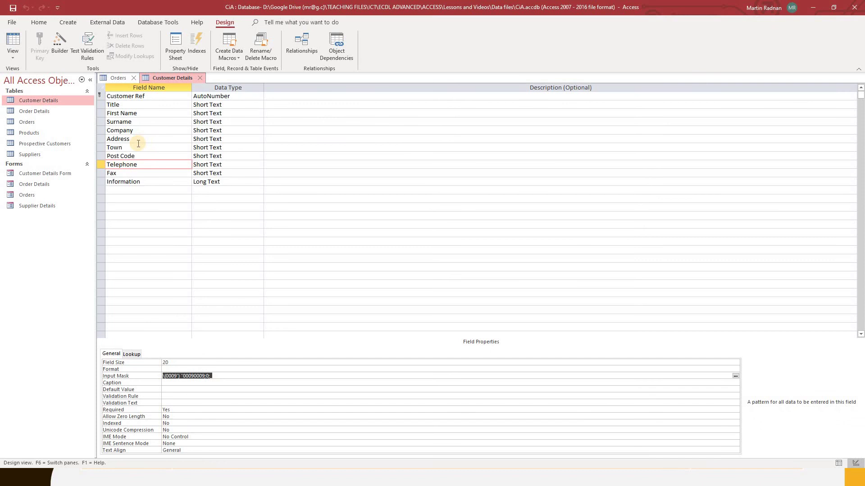
Select the Telephone field and delete its entire Input Mask value.
left_click(135, 164)
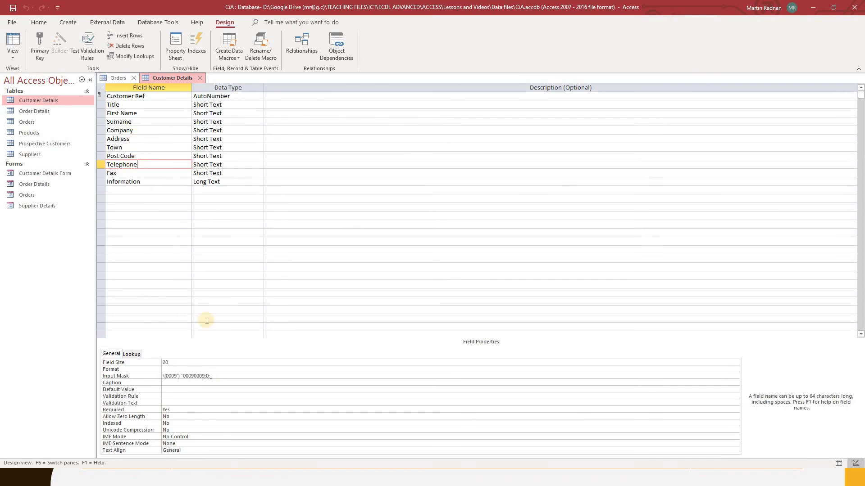
left_click(215, 377)
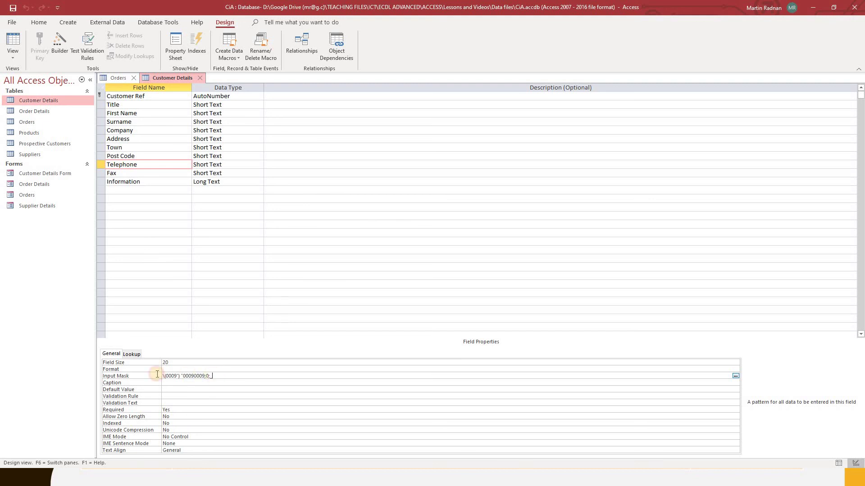
left_click(139, 376)
key("Delete")
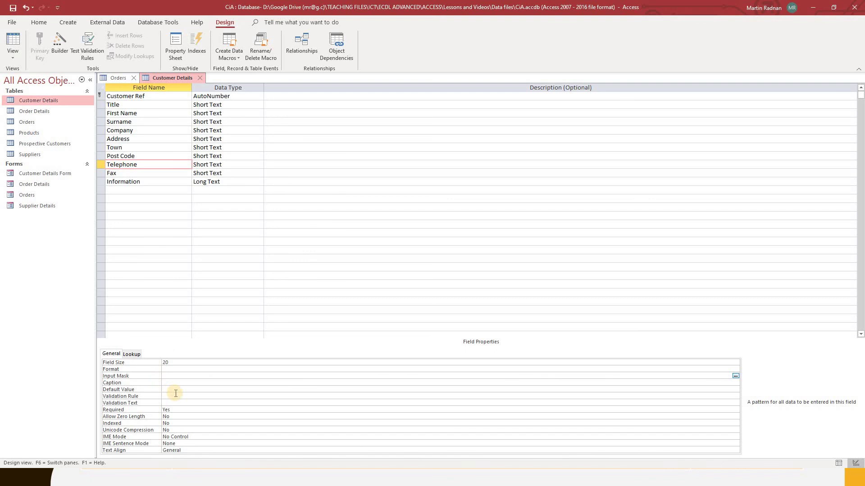